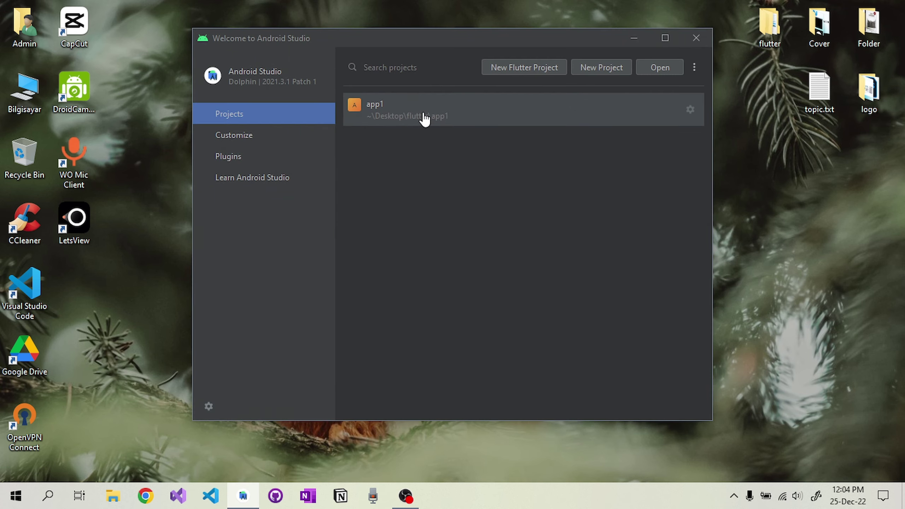
Open the app1 Flutter project from the Welcome screen's Projects list.
click(424, 117)
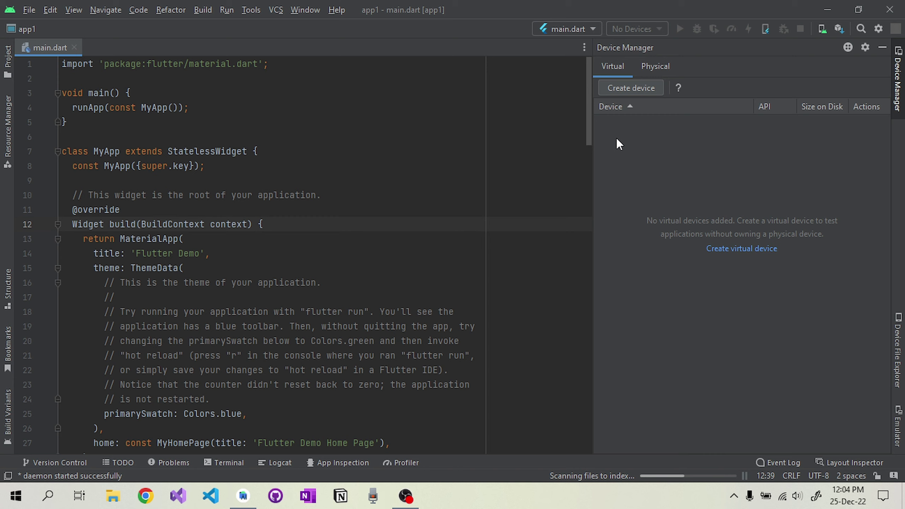
Pair the Xiaomi M2007J3SY phone over Wi-Fi from Device Manager's Physical devices list.
click(658, 72)
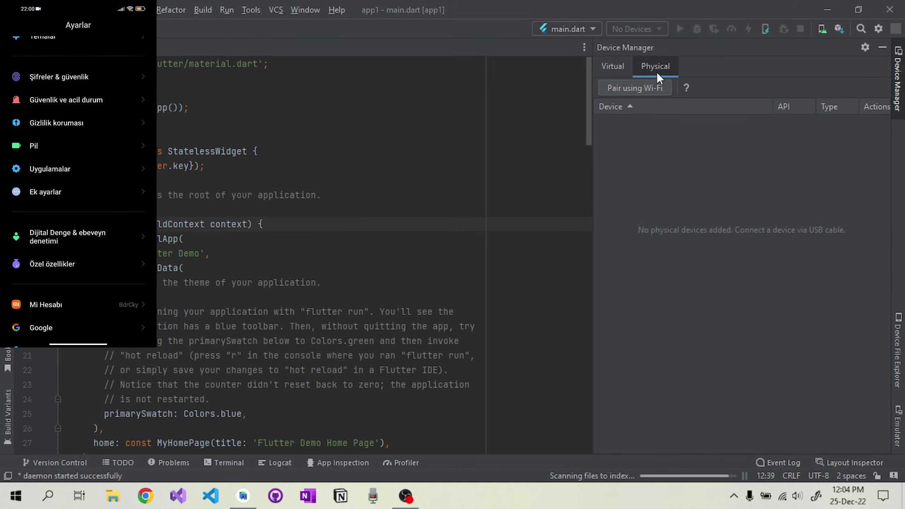
click(648, 85)
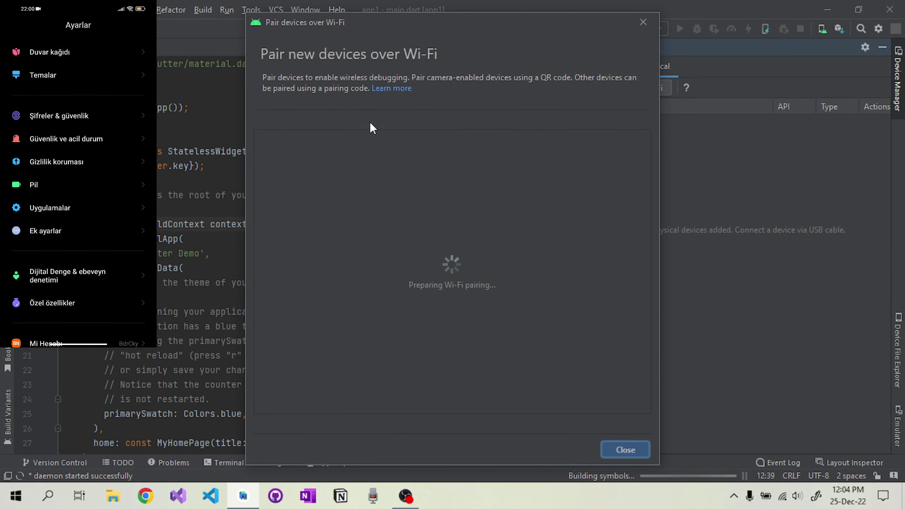
click(633, 454)
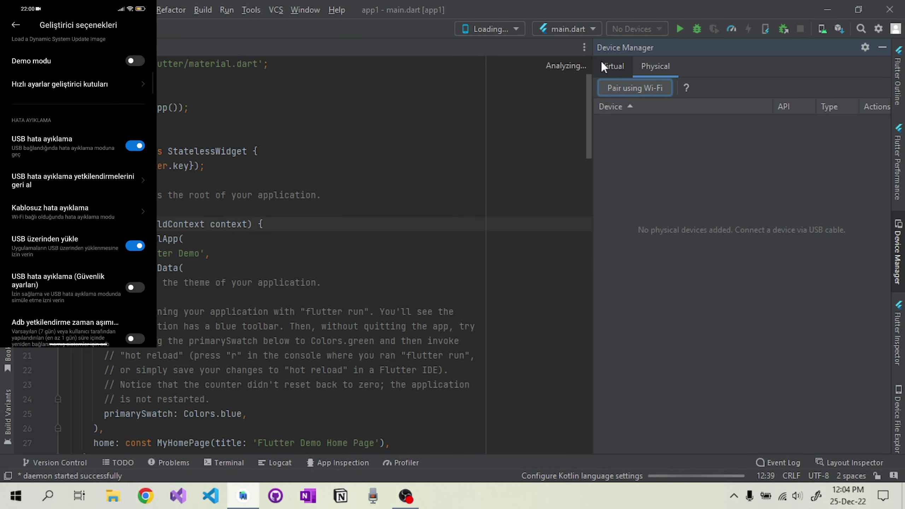
click(652, 86)
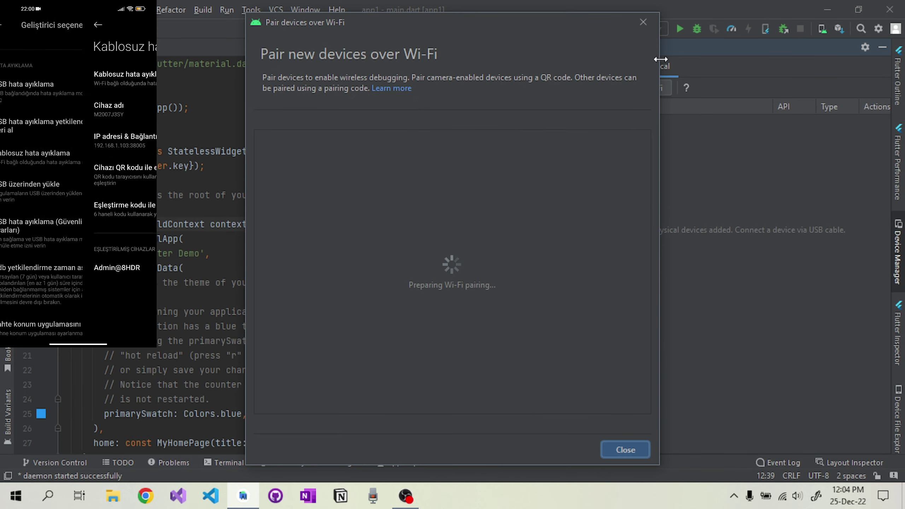
click(642, 22)
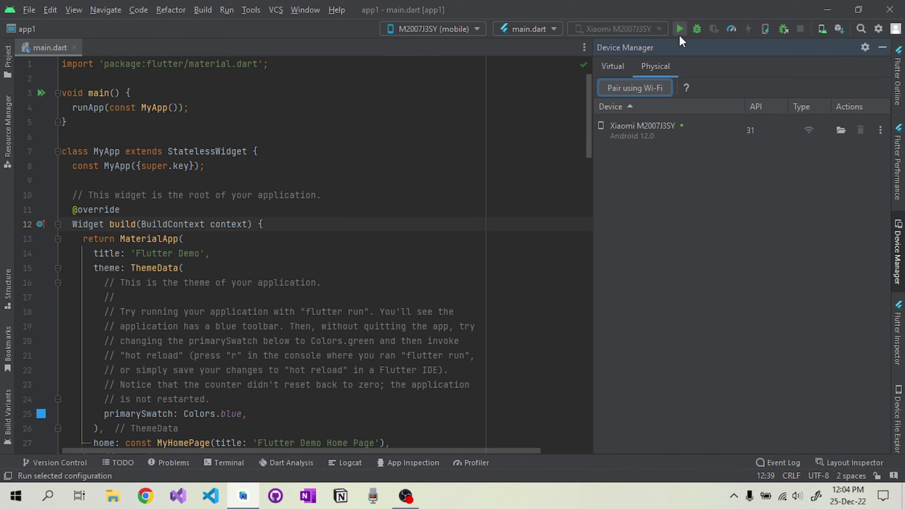
Run main.dart on the Xiaomi phone and watch the background build tasks until it launches.
click(662, 127)
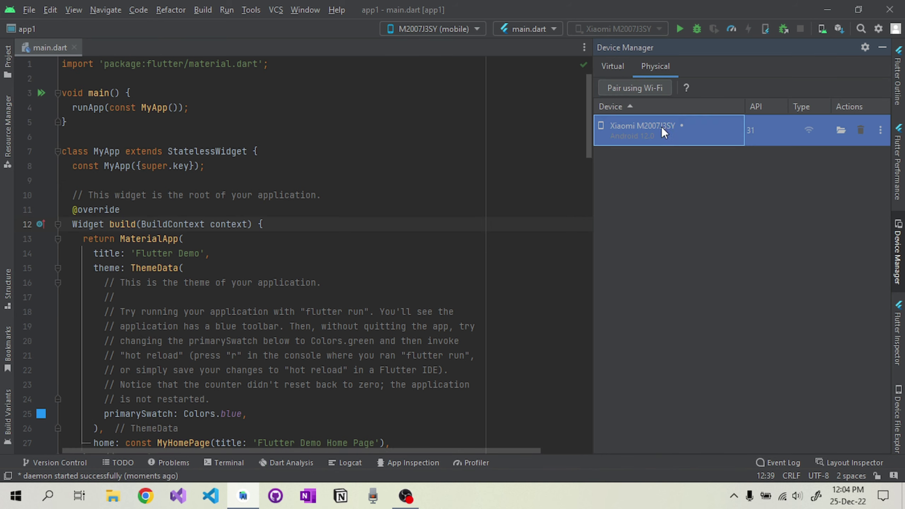
click(679, 29)
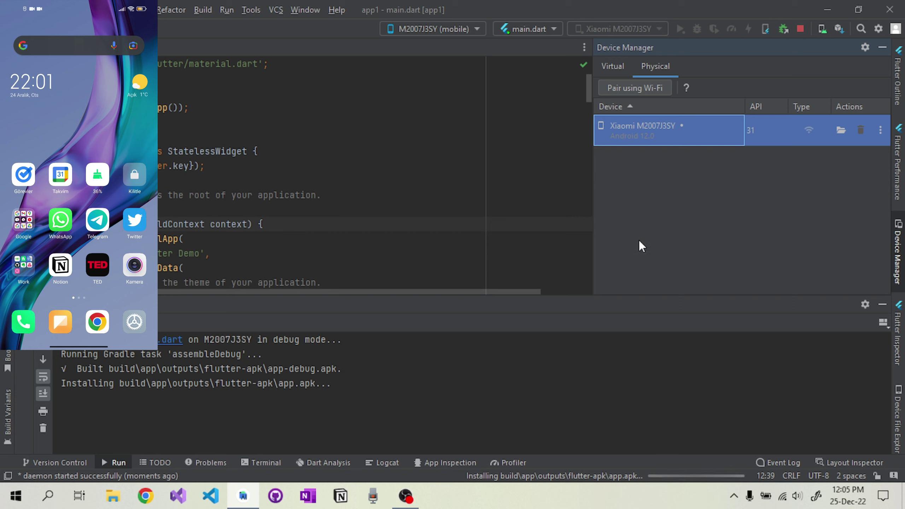
click(515, 369)
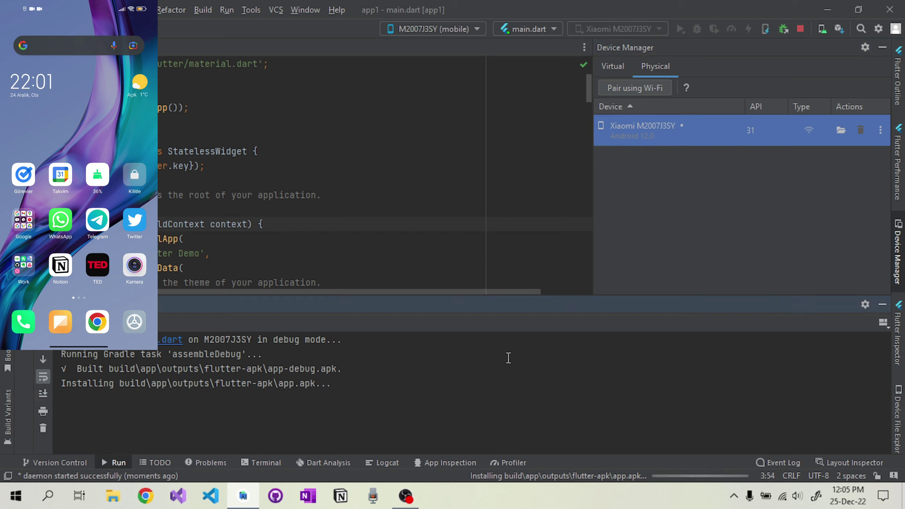
click(658, 479)
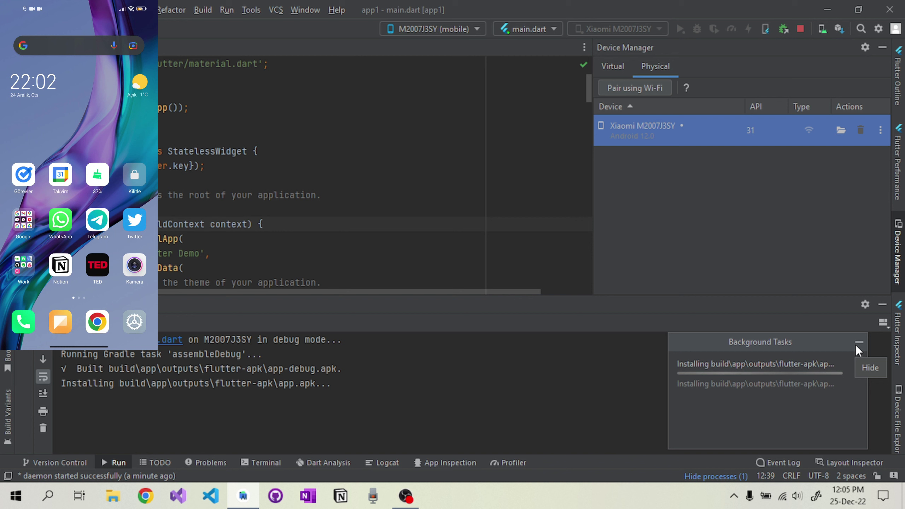
click(643, 368)
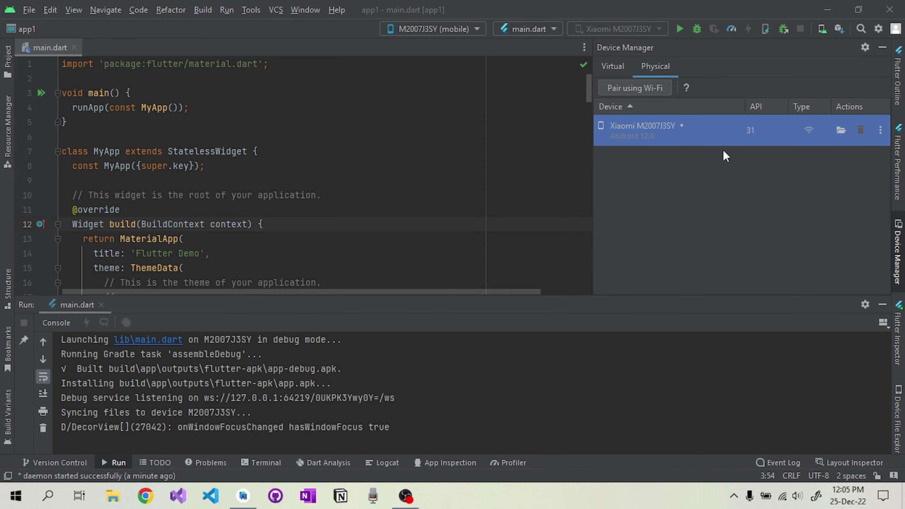
click(646, 92)
click(387, 119)
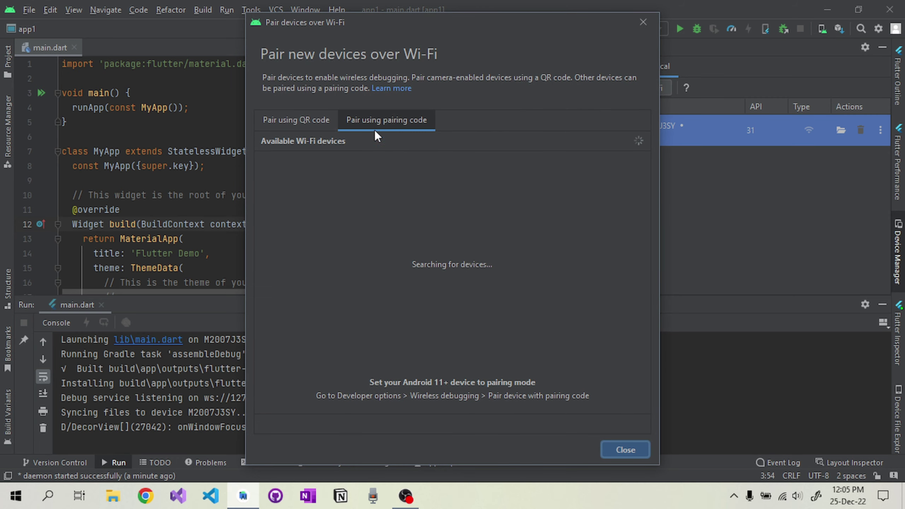
click(302, 120)
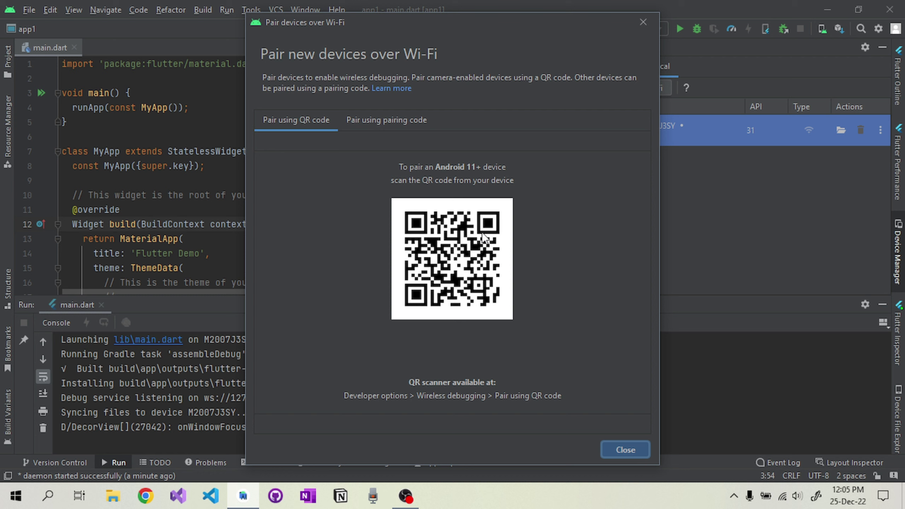
click(387, 120)
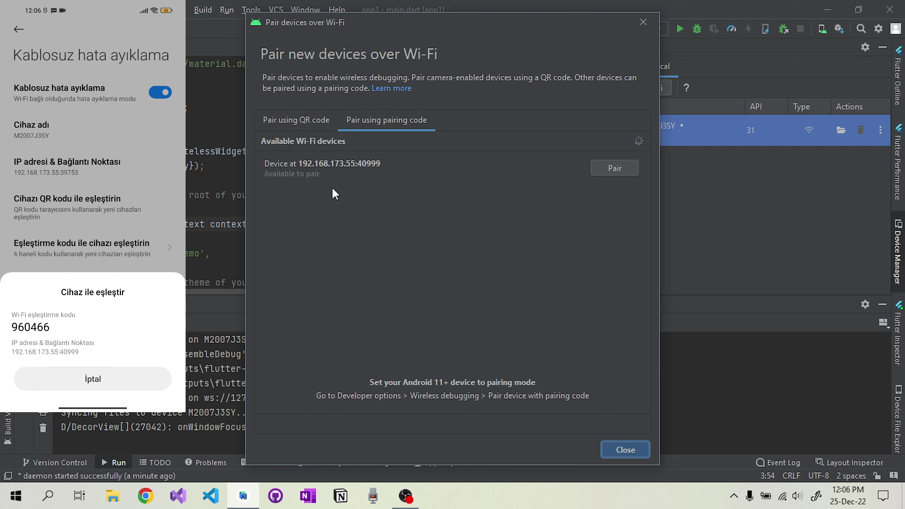
click(302, 119)
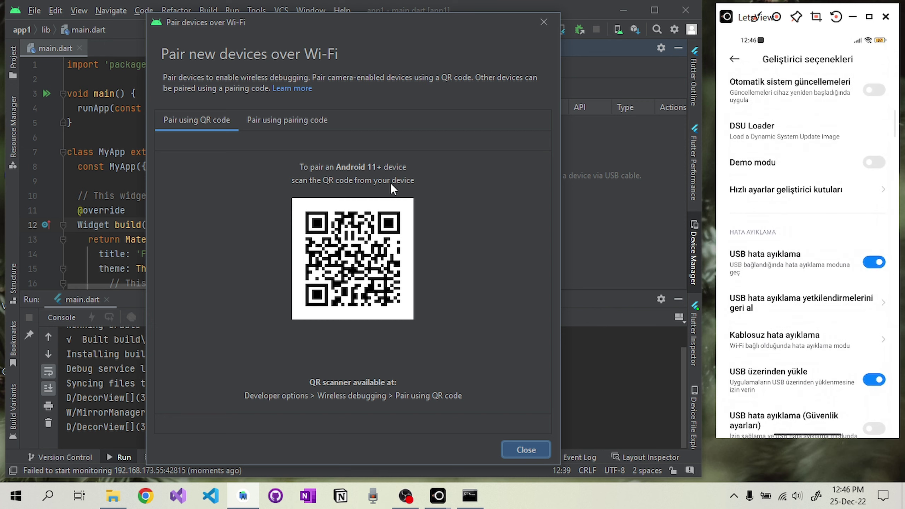
click(295, 121)
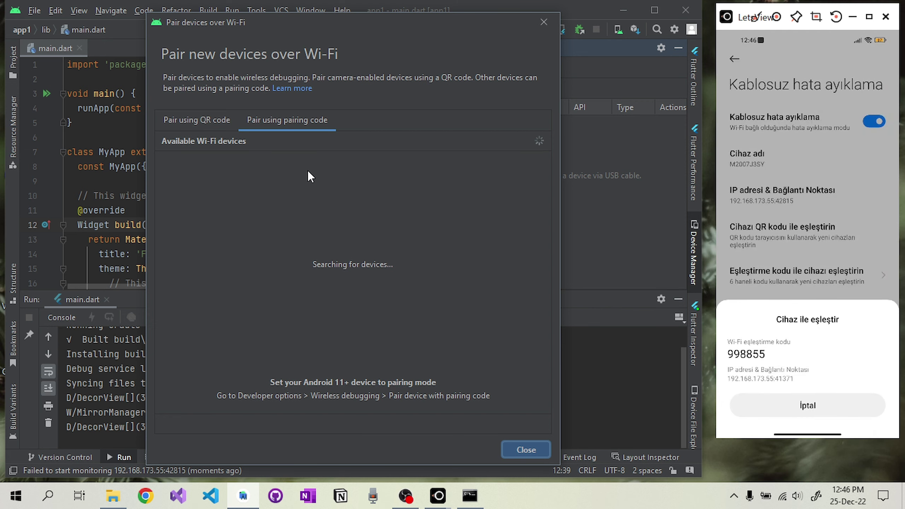
click(185, 124)
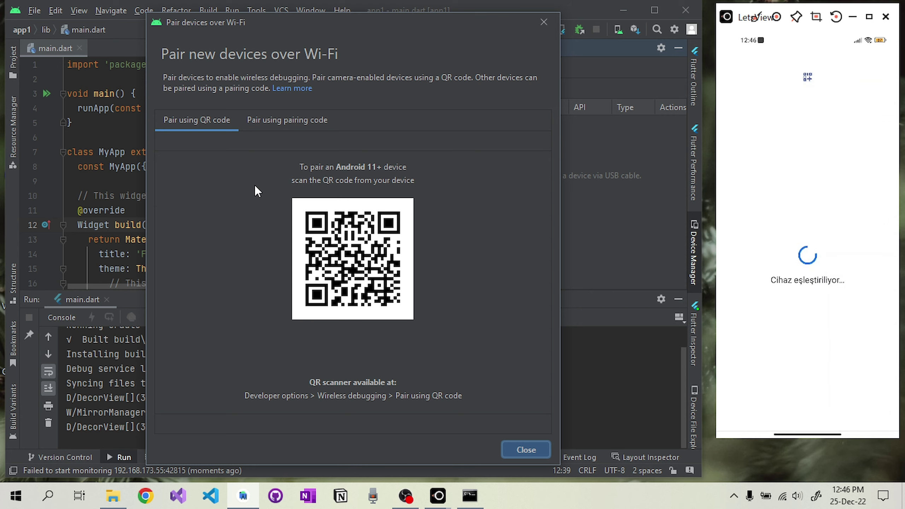
click(272, 125)
click(220, 125)
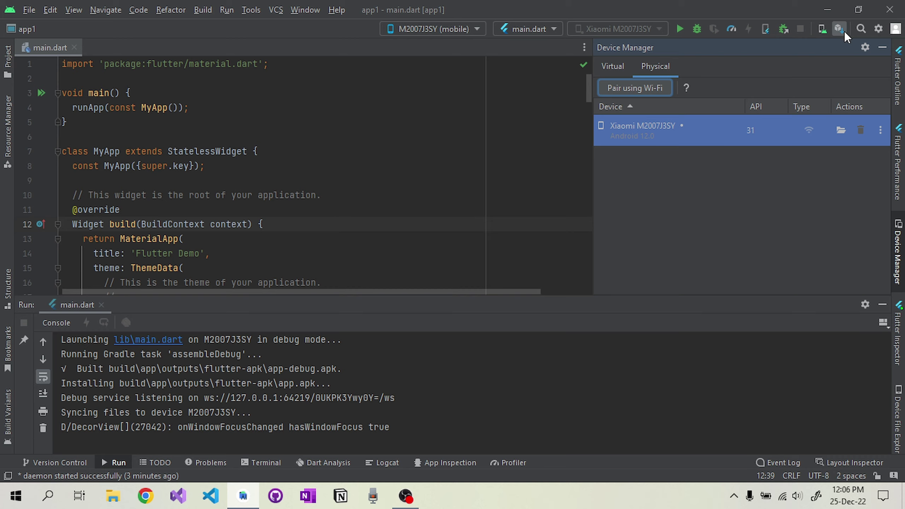
Copy the Android SDK location path from the SDK Tools settings.
click(844, 32)
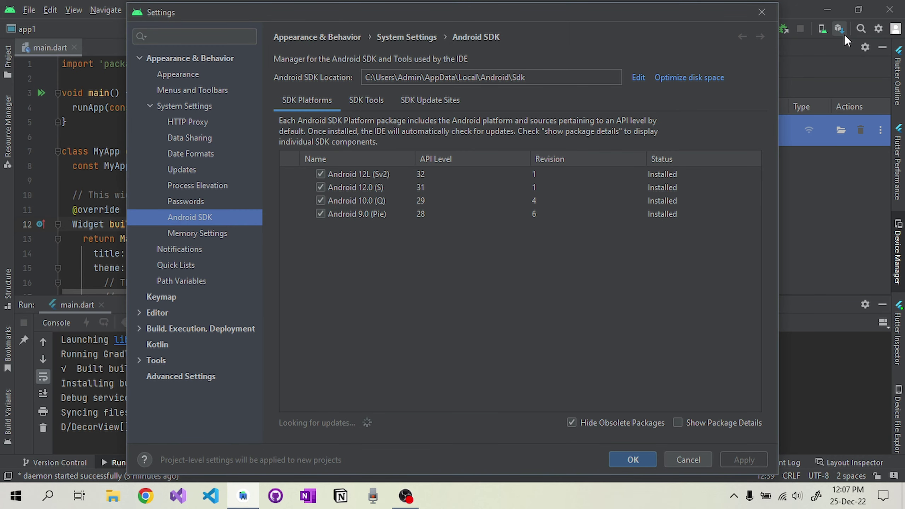
click(384, 98)
drag(536, 76, 327, 69)
key(ctrl+c)
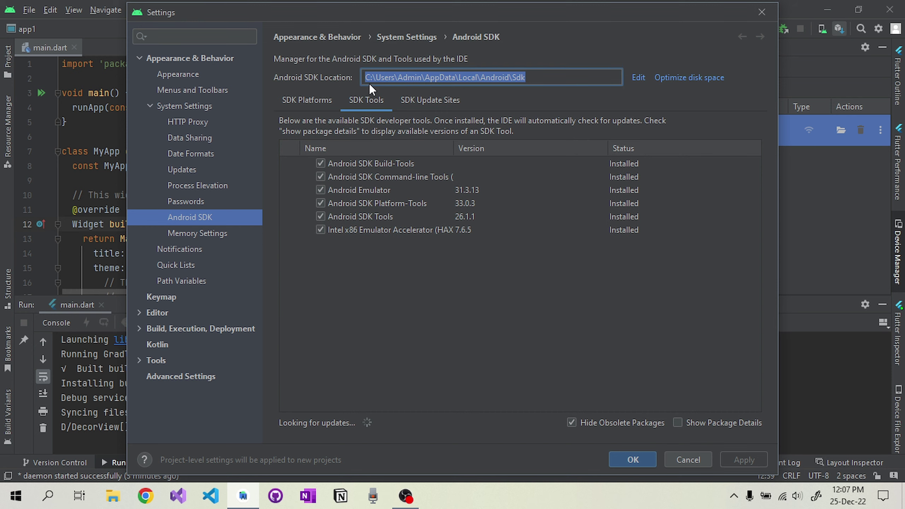
click(762, 13)
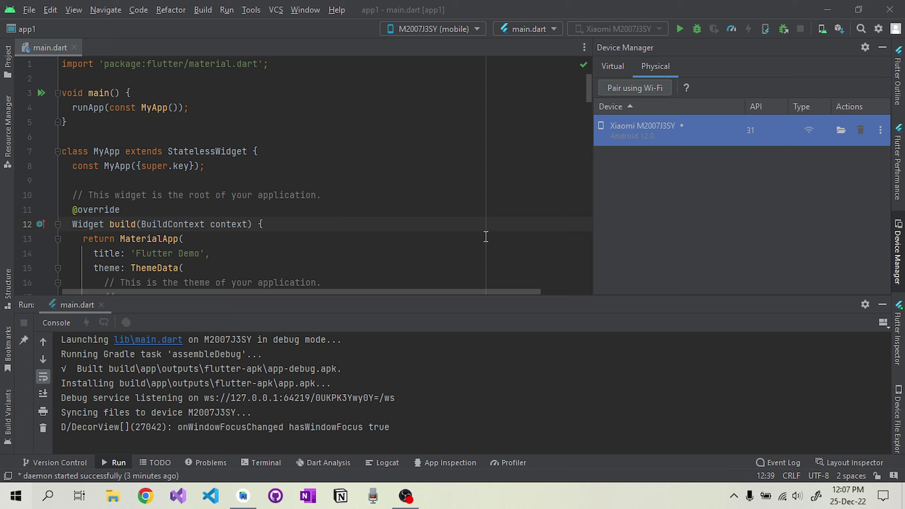
Open the SDK folder's platform-tools in Explorer and launch cmd from its address bar.
key(super)
key(ctrl+v)
key(Return)
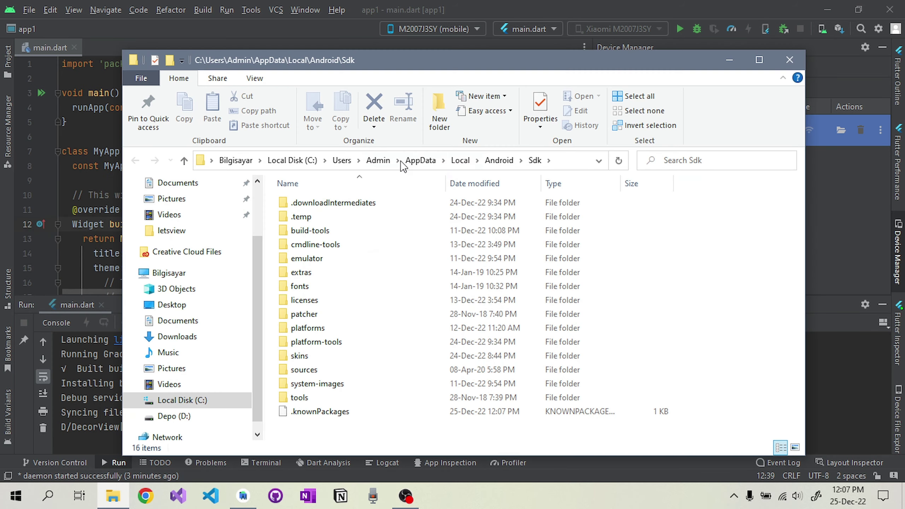
click(338, 345)
double_click(340, 347)
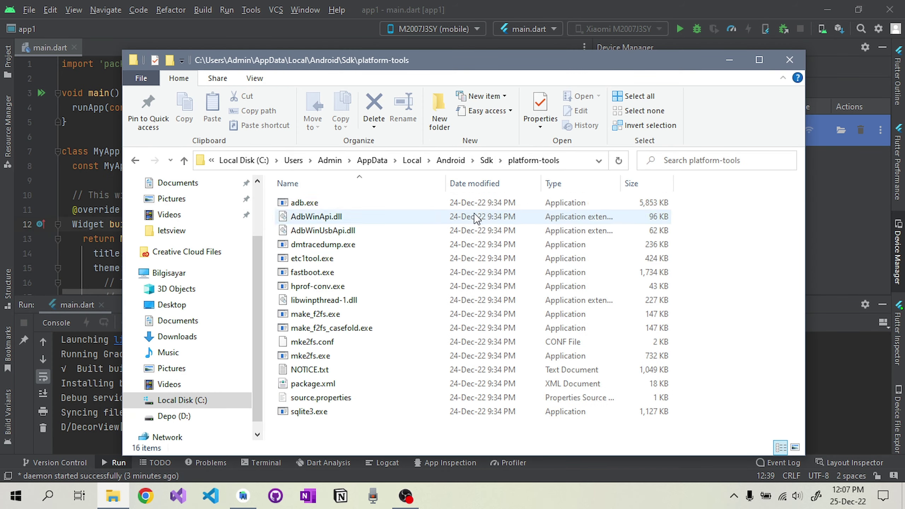
click(578, 161)
text(cmd)
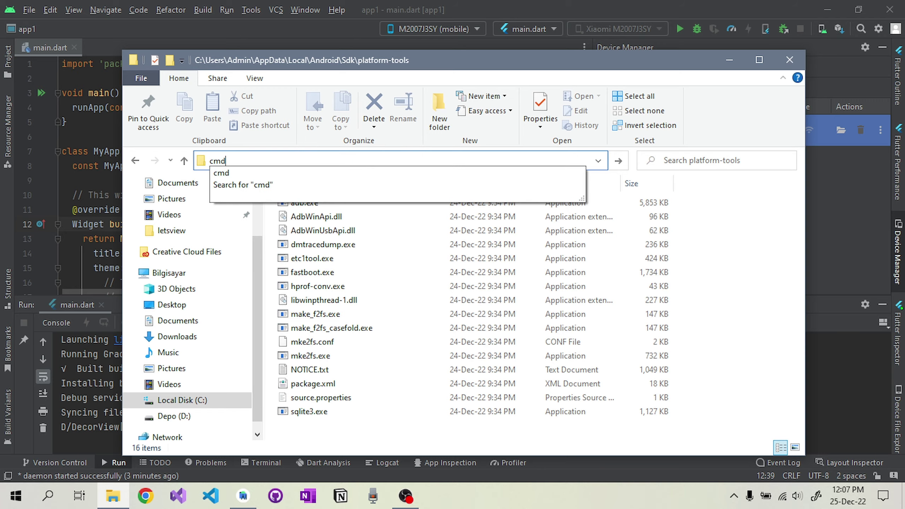
key(Return)
Highlight the phone's wireless debugging IP address and port on the mirrored screen.
click(791, 61)
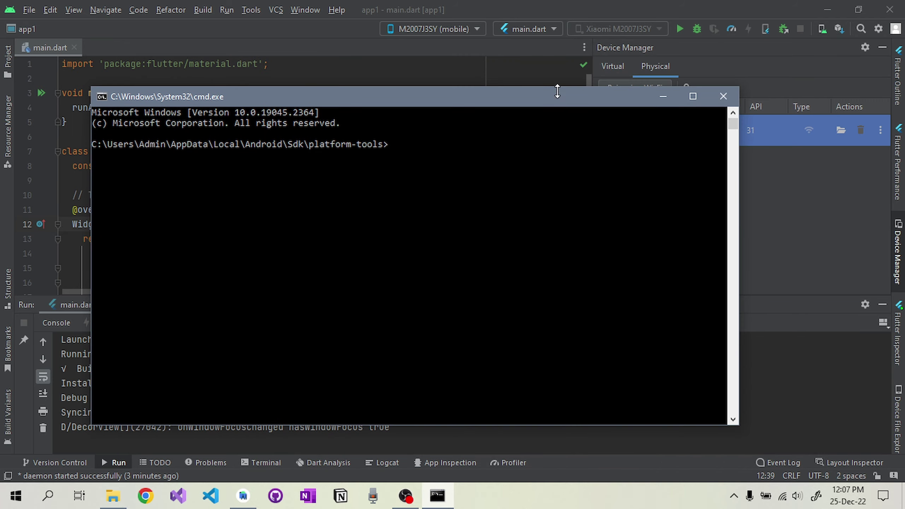
drag(528, 98, 471, 77)
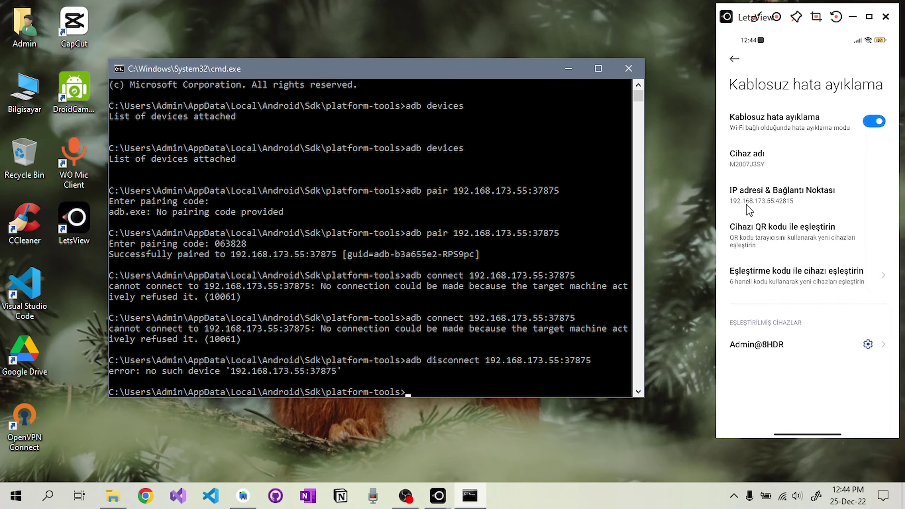
click(771, 22)
drag(838, 167, 843, 177)
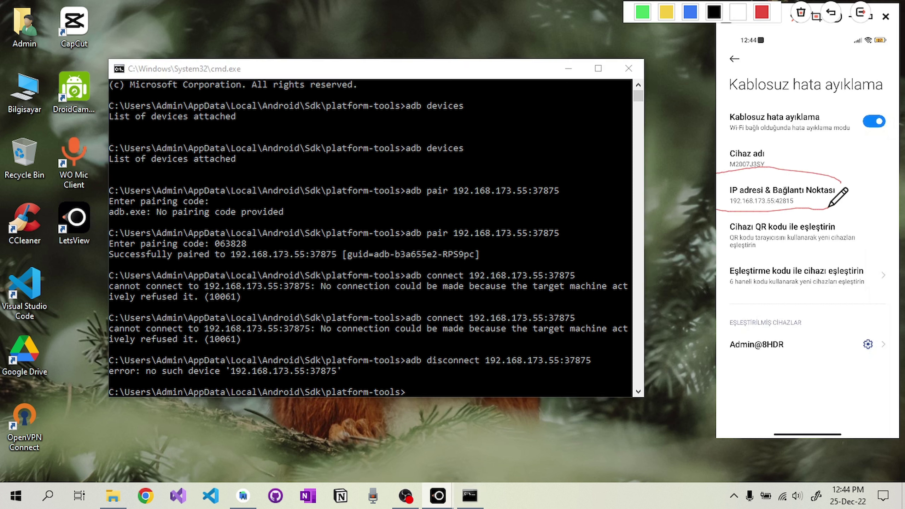
click(802, 13)
click(886, 16)
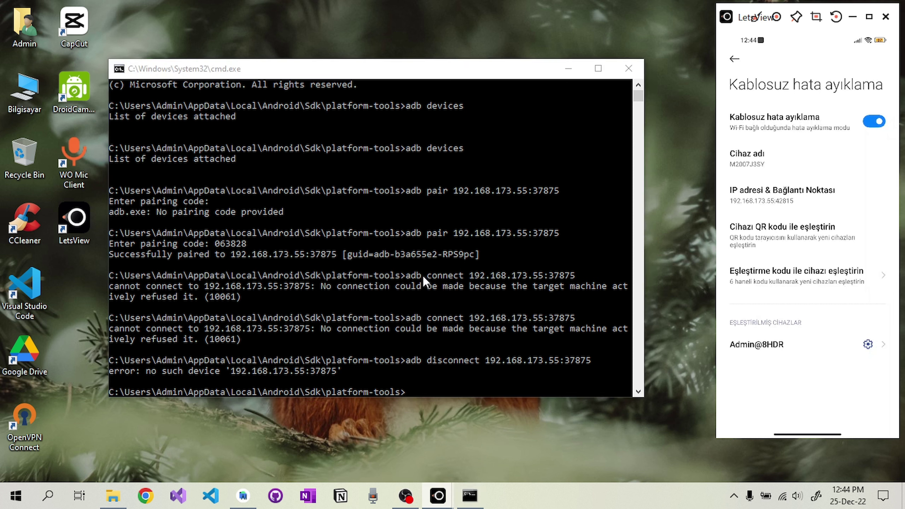
Run 'adb connect 192.168.173.55:42815' and switch back to Android Studio.
click(520, 365)
text(adb connec)
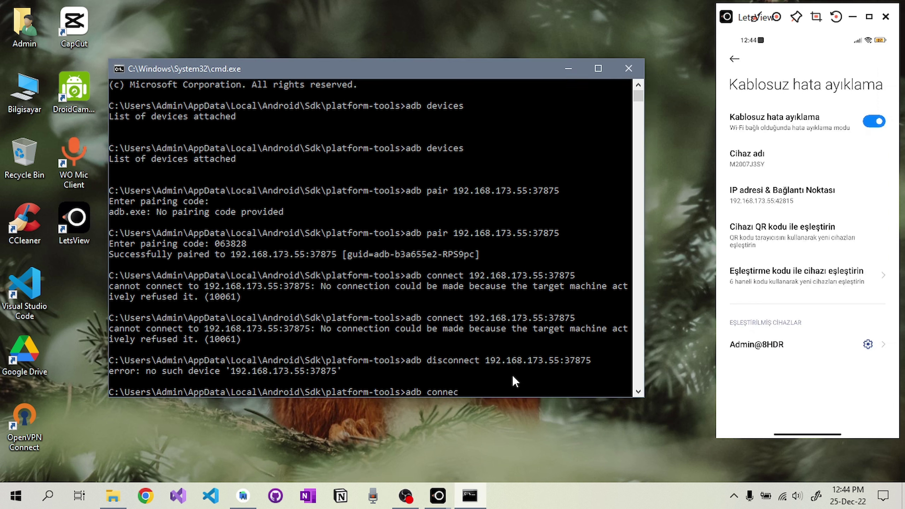
text(t 19)
text(2.168.173.)
text(55:)
text(42815)
key(Return)
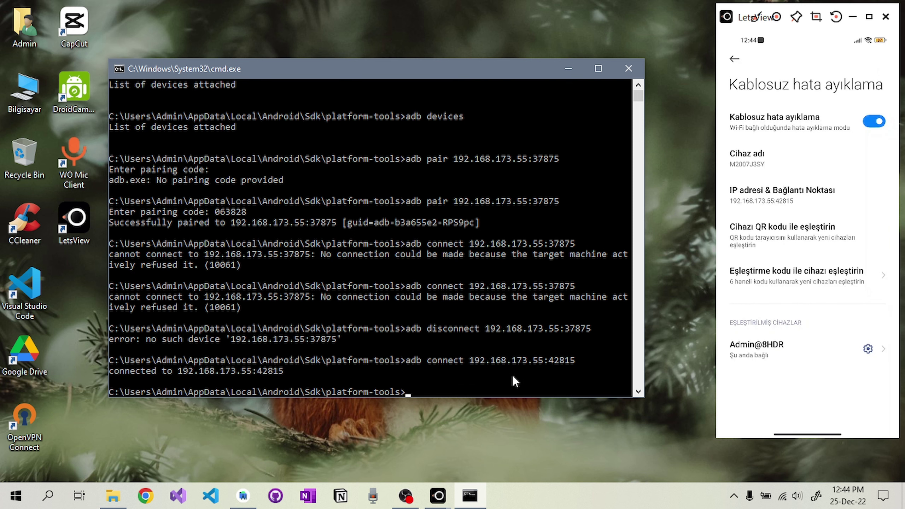
click(243, 496)
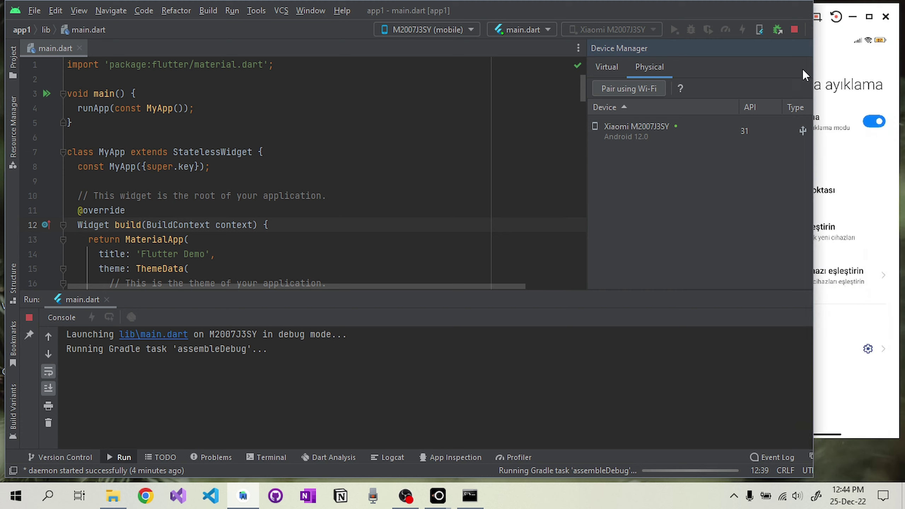
Narrow the IDE to watch the app run on the phone mirror, then stop the run.
drag(803, 69, 706, 70)
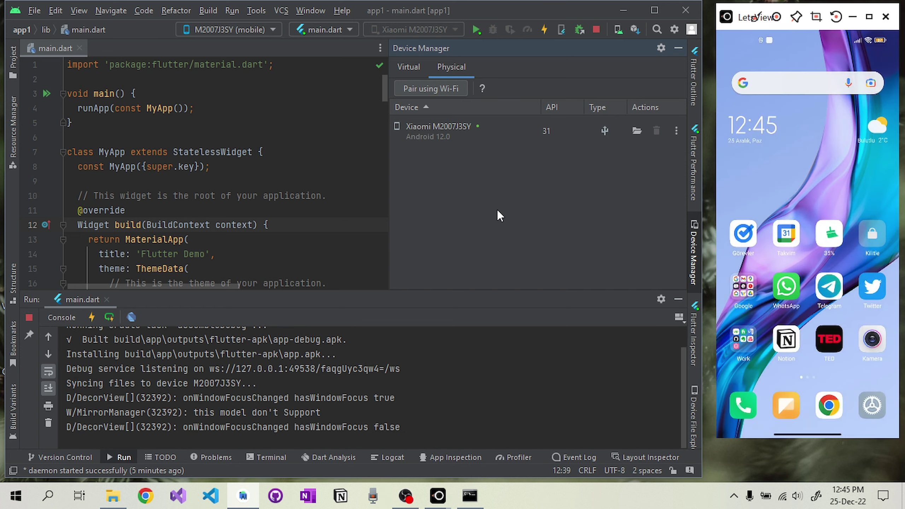
click(595, 33)
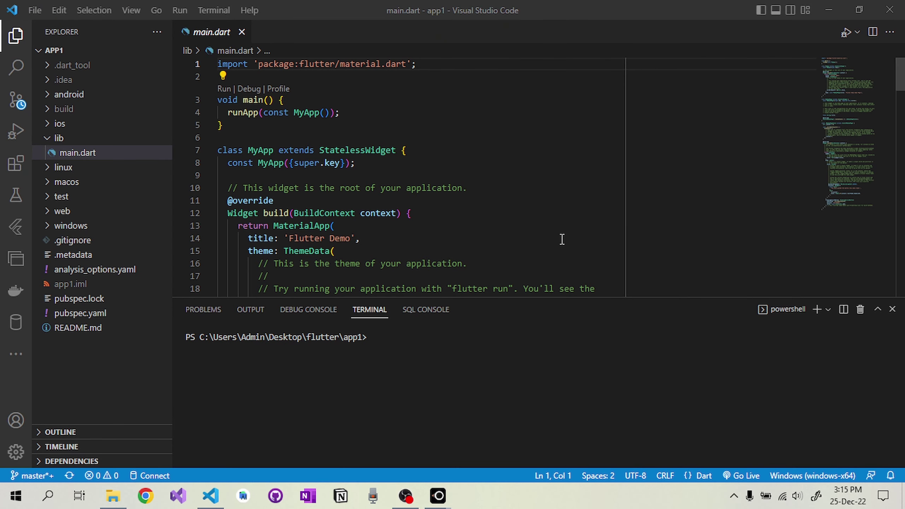
Launch a Command Prompt from Sdk > platform-tools via the address bar and minimise VS Code.
click(112, 496)
double_click(336, 323)
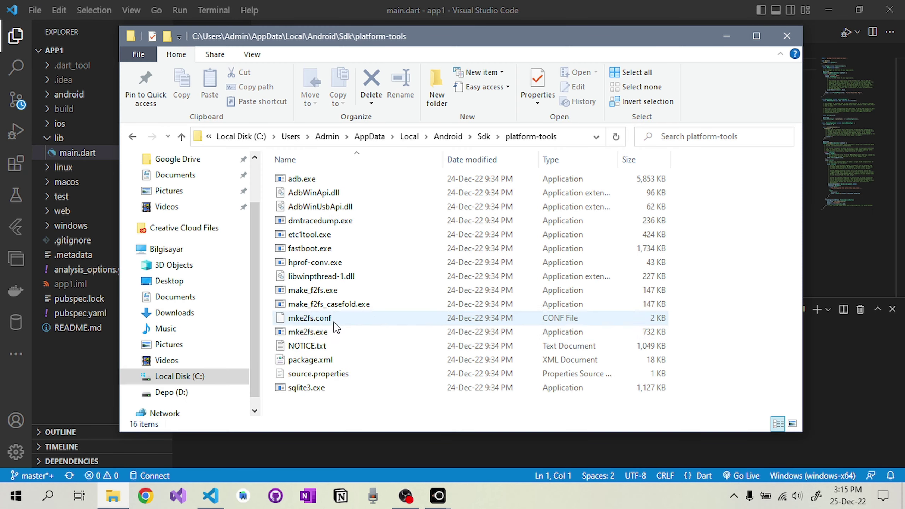
click(572, 142)
text(cmd)
key(Return)
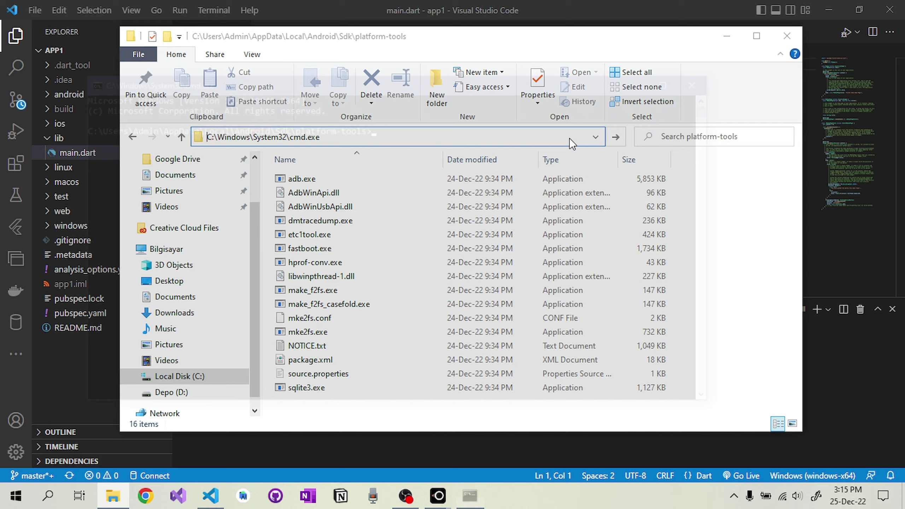
click(784, 32)
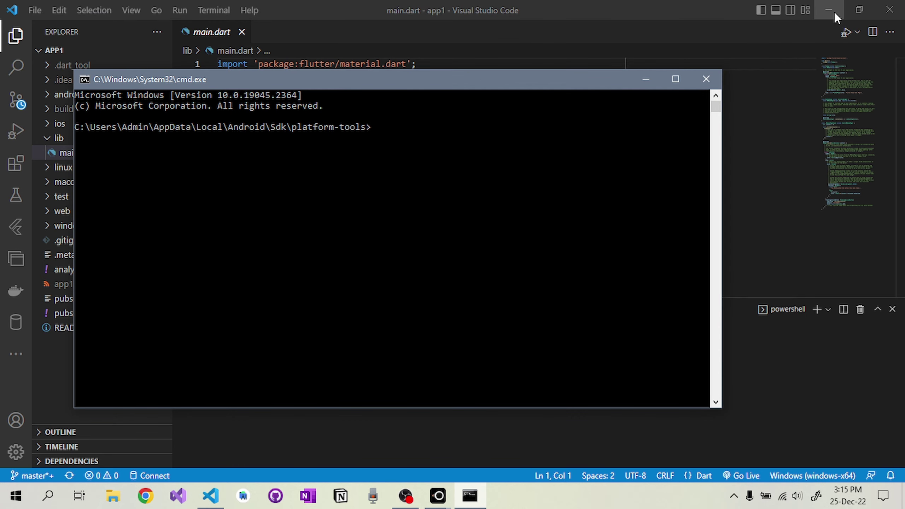
click(835, 11)
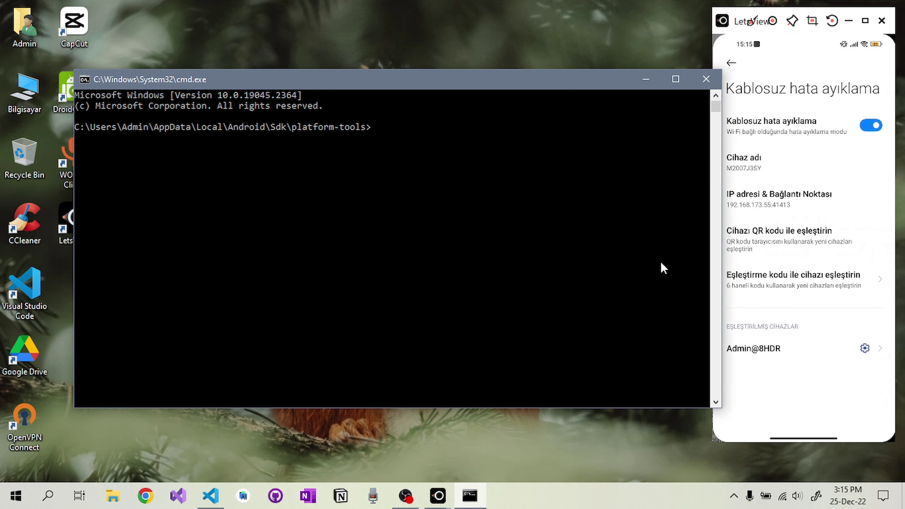
Run 'adb connect 192.168.173.55:41413' and bring VS Code back to the front.
click(493, 257)
text(adb c)
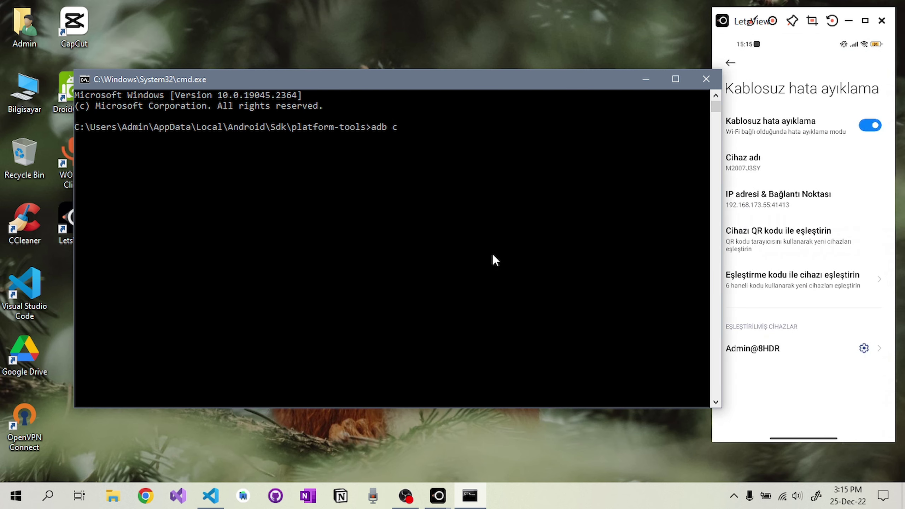
text(onnect )
text(192.168.)
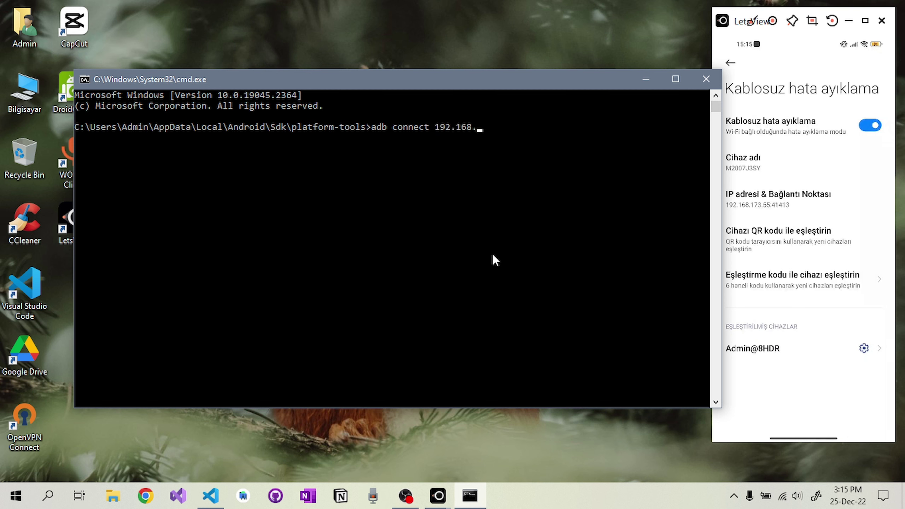
text(173.5)
text(5.)
key(BackSpace)
text(:4)
text(1413)
key(Return)
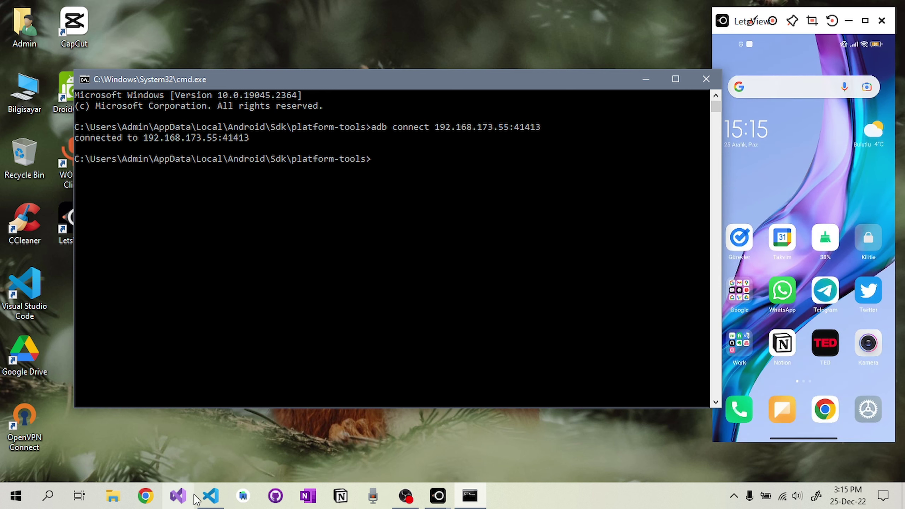
click(221, 498)
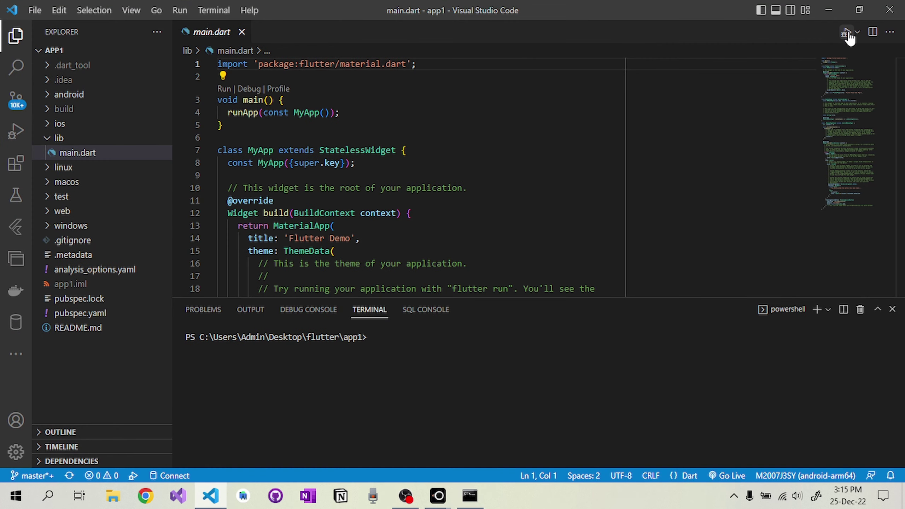
Start debugging the Flutter app on M2007J3SY, stop the session, and switch to Android Studio.
click(844, 34)
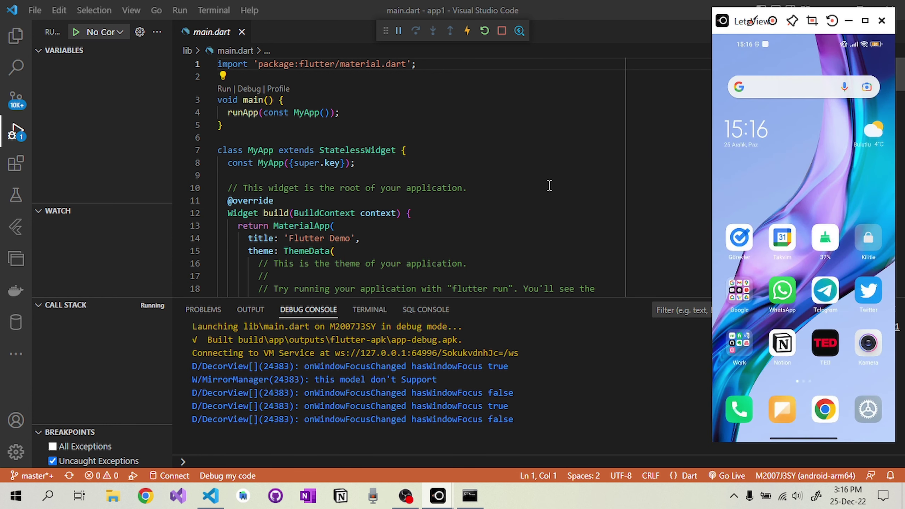
click(502, 31)
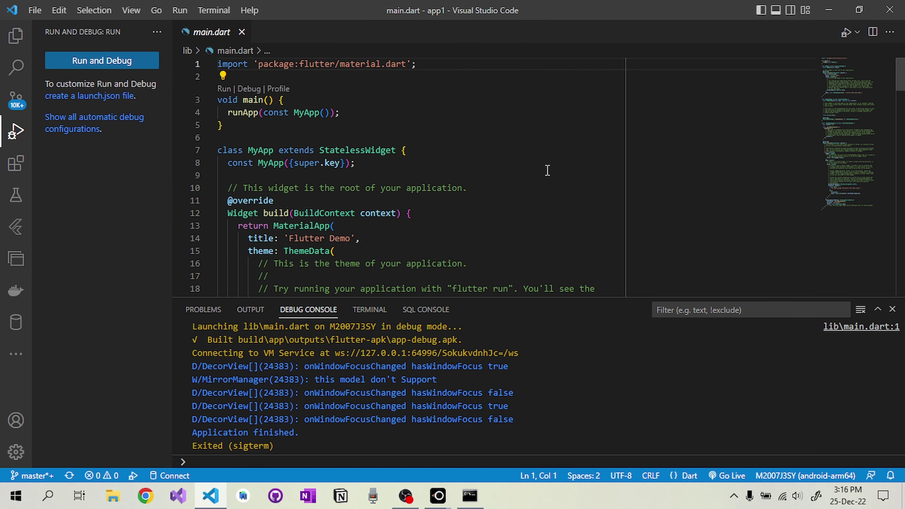
click(514, 506)
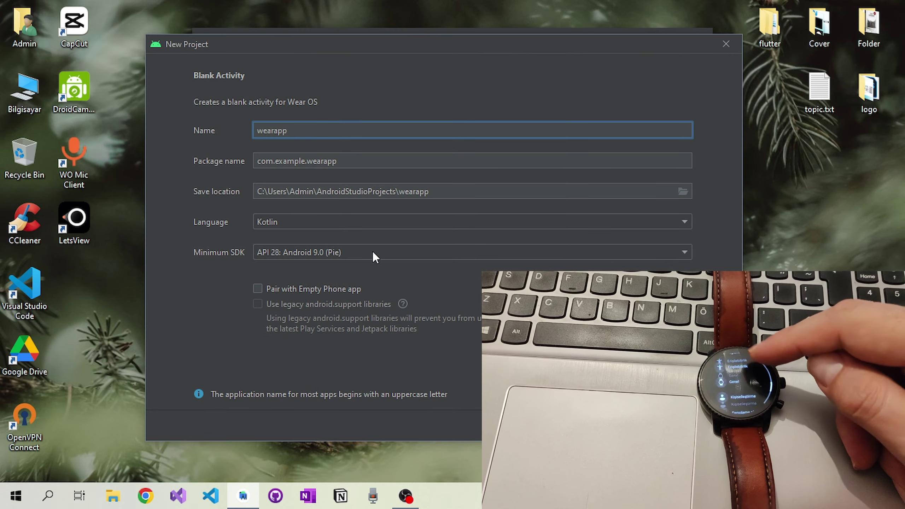
Confirm Kotlin language and minimum SDK API 28, then finish creating wearapp.
click(372, 252)
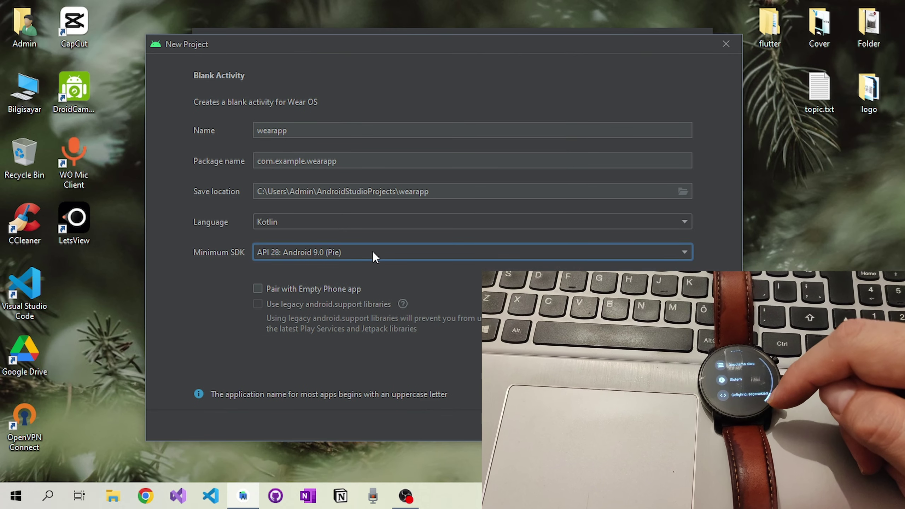
click(405, 224)
click(409, 228)
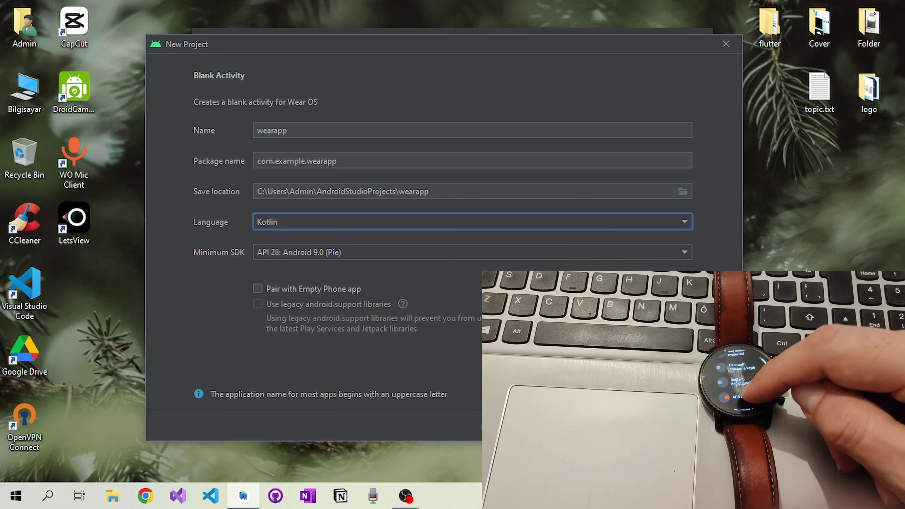
key(Return)
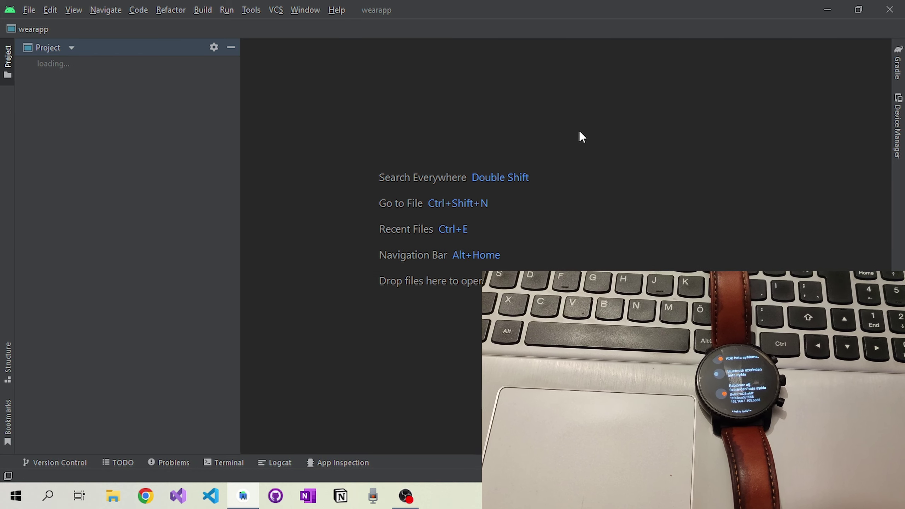
Copy the Android SDK Location from Settings and open that Sdk folder via Windows search.
key(ctrl+alt+s)
mouse_move(500, 75)
mouse_down()
mouse_move(406, 89)
mouse_move(360, 83)
mouse_up()
key(ctrl+c)
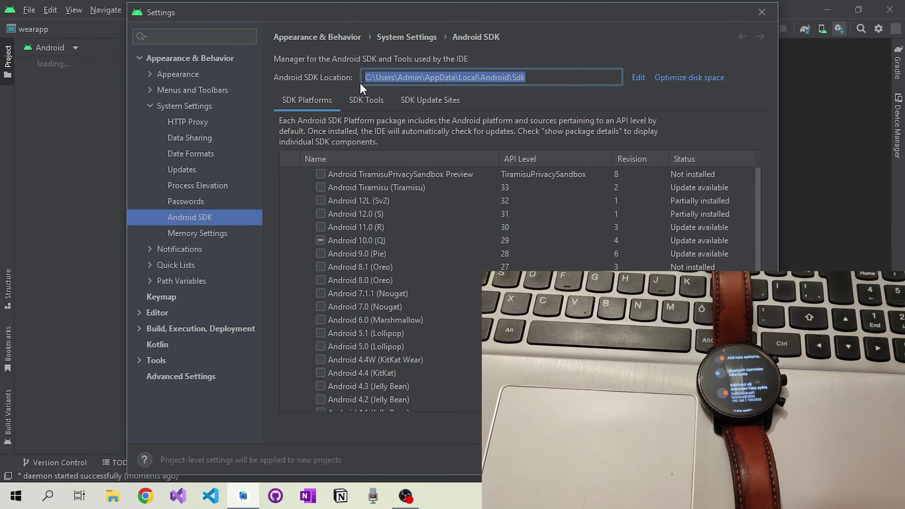
click(768, 11)
key(super)
key(ctrl+v)
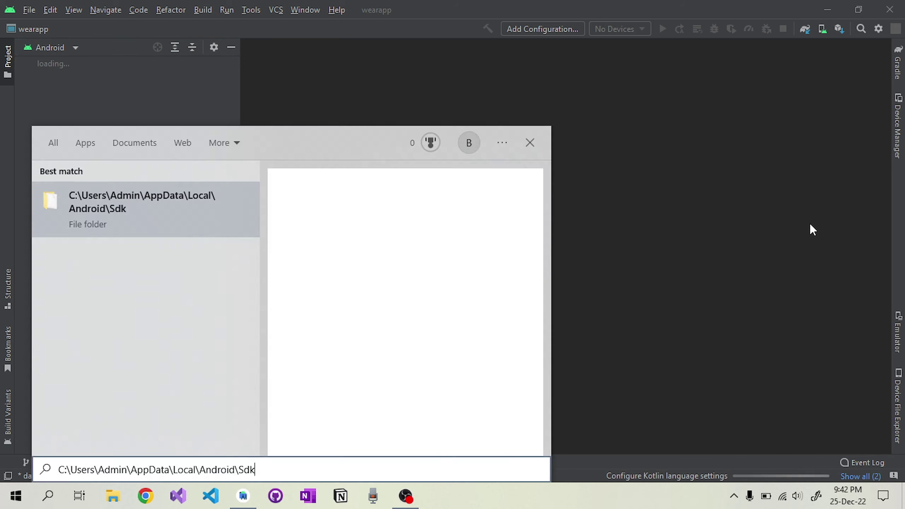
key(Return)
Launch a Command Prompt from the platform-tools folder's address bar and position its window.
double_click(314, 319)
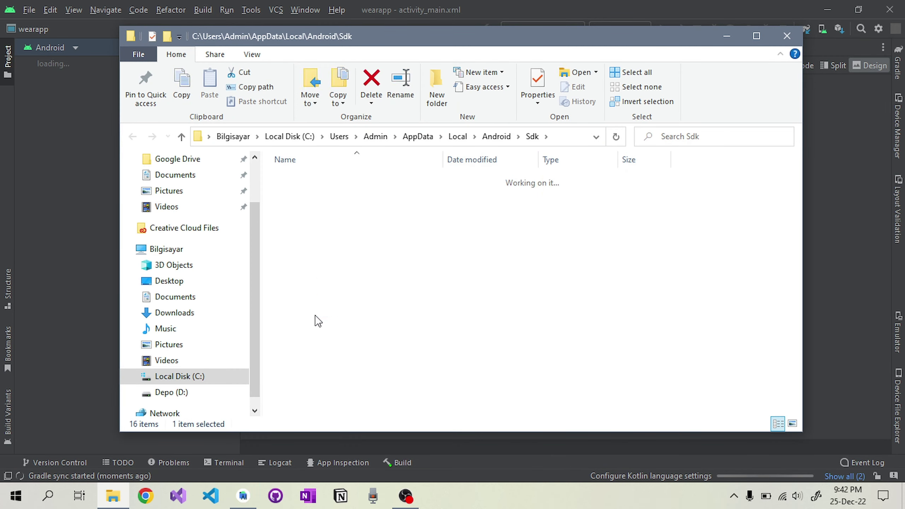
click(566, 139)
text(cmd)
key(Return)
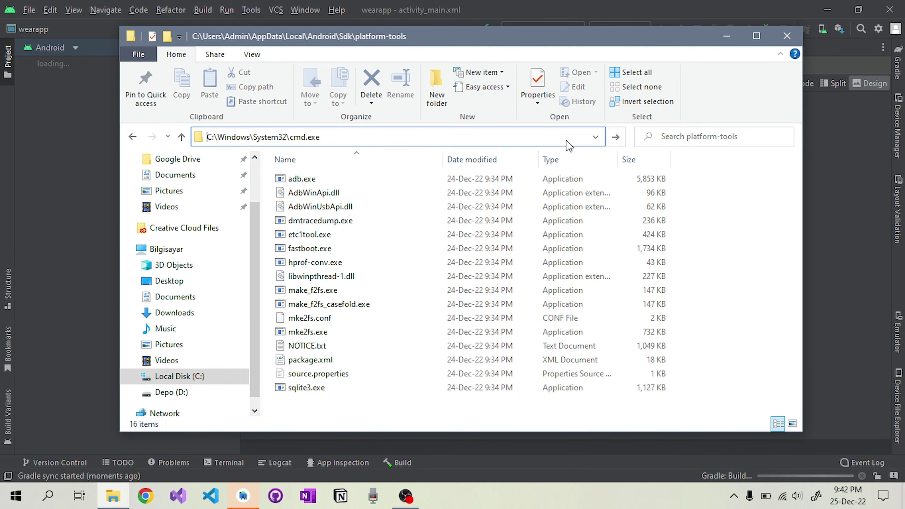
click(788, 35)
drag(574, 43, 550, 105)
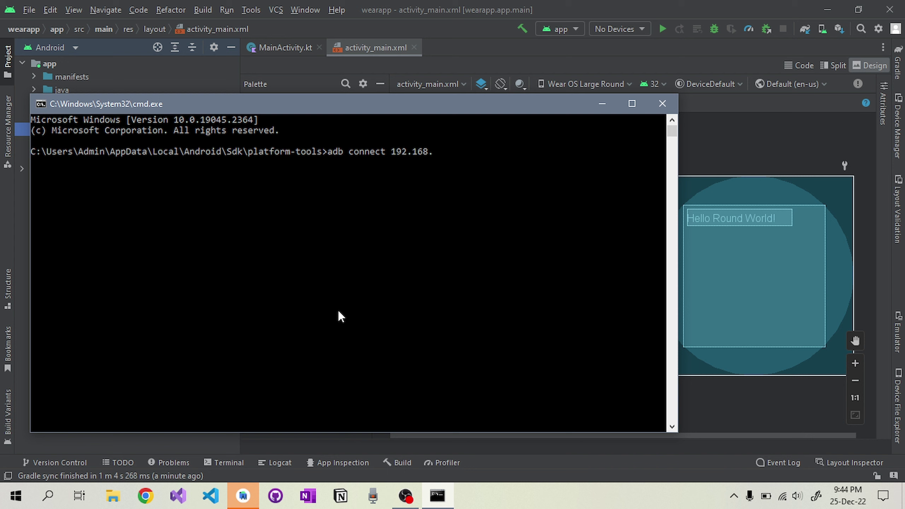
text(1.105:)
text(55)
Run 'adb connect 192.168.1.105:5555' twice, the retry reporting already connected after the authentication failure.
key(Return)
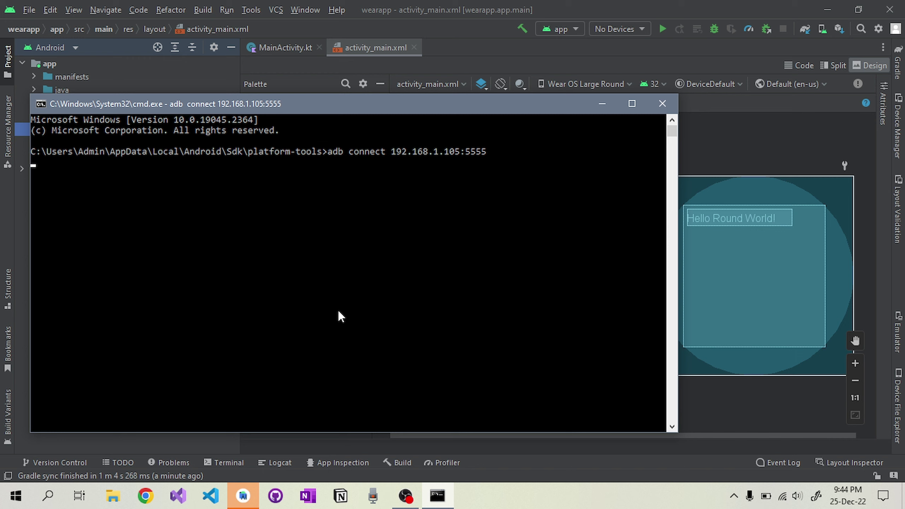
key(Up)
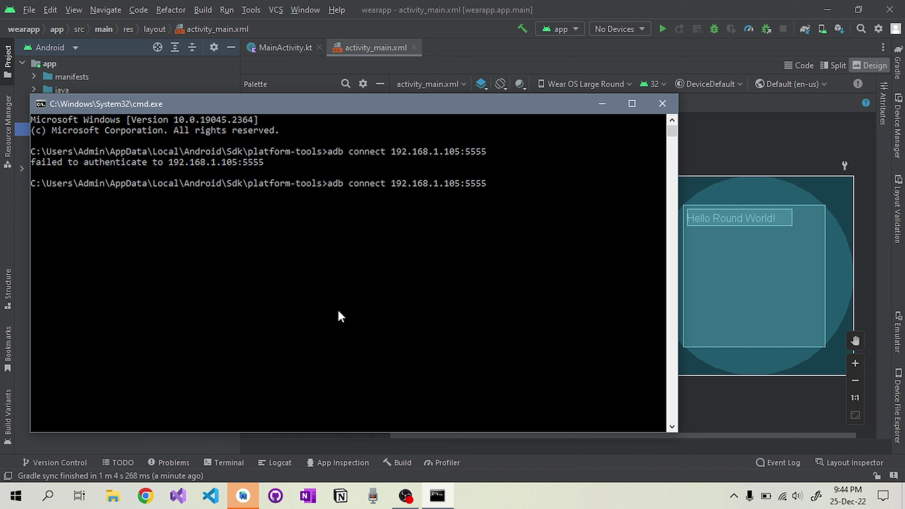
key(Return)
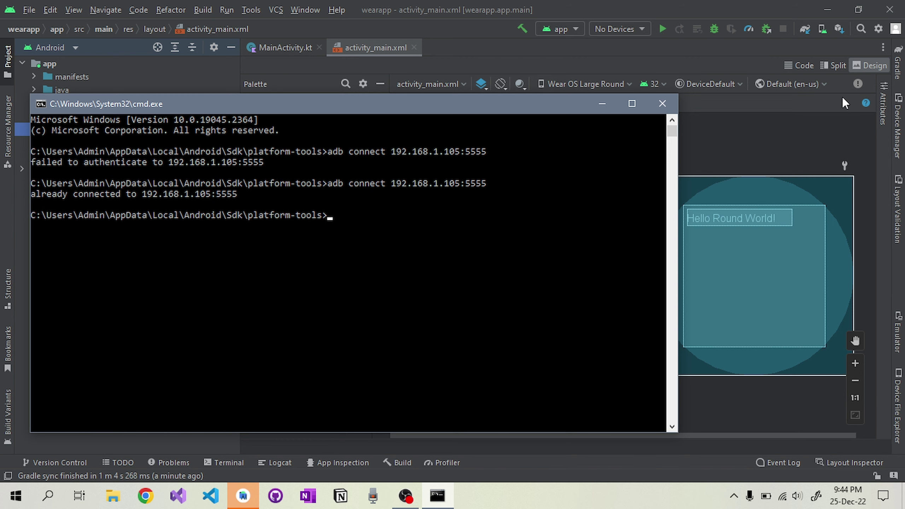